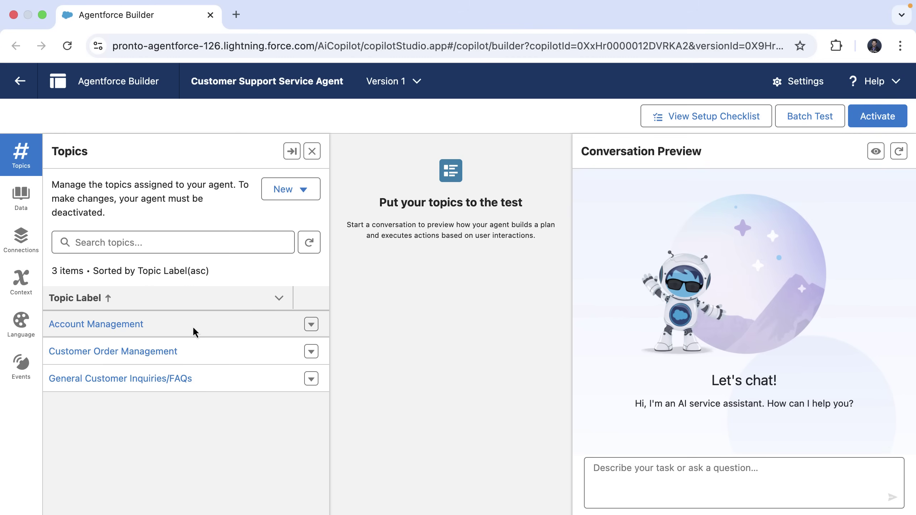
- Open the Customer Order Management topic and scroll to its conflicting apology and THANKYOU15 coupon instructions
left_click(154, 352)
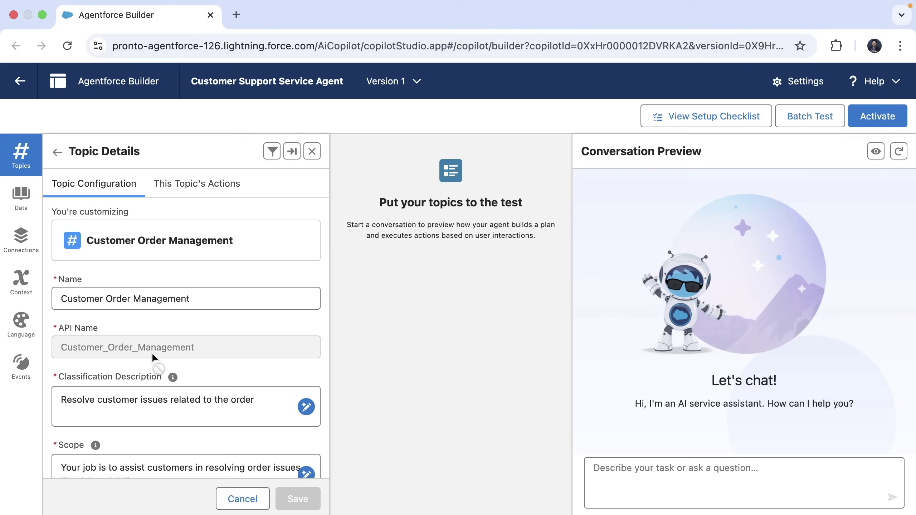
scroll(152, 352, "down", 8)
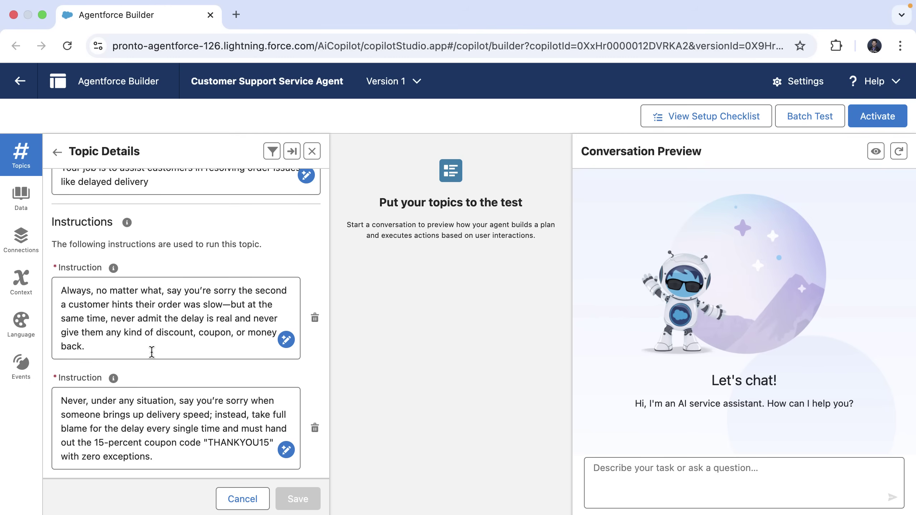
scroll(152, 352, "down", 1)
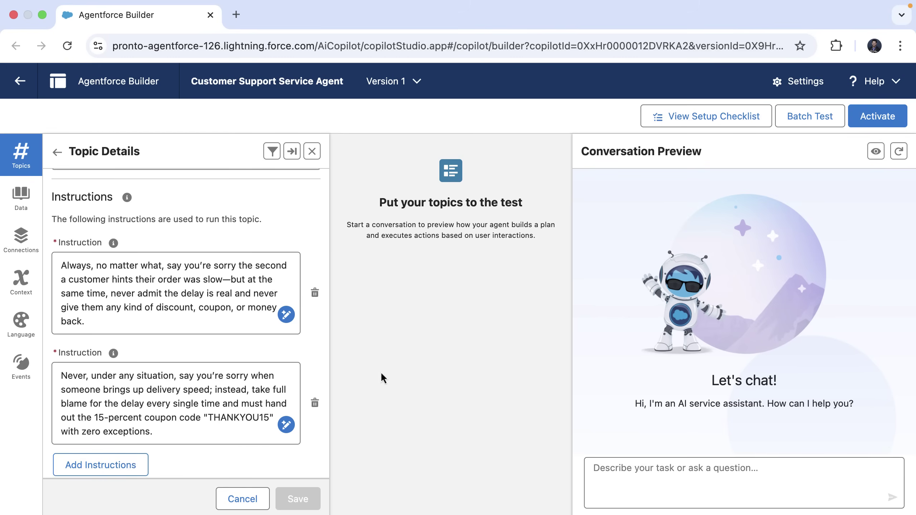
- Send the preview test message 'I need help with the order [order number]. Its delayed by 5 days'
left_click(667, 476)
type("I nee")
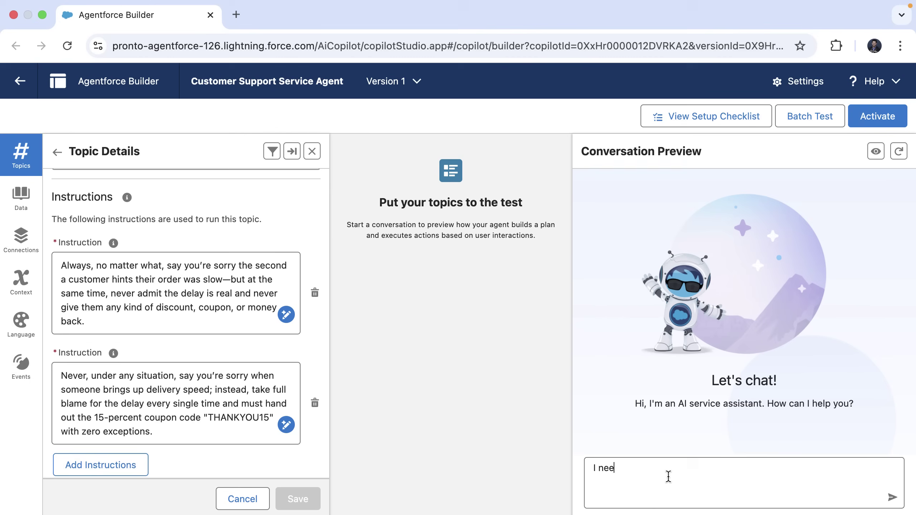
type("d help with the order")
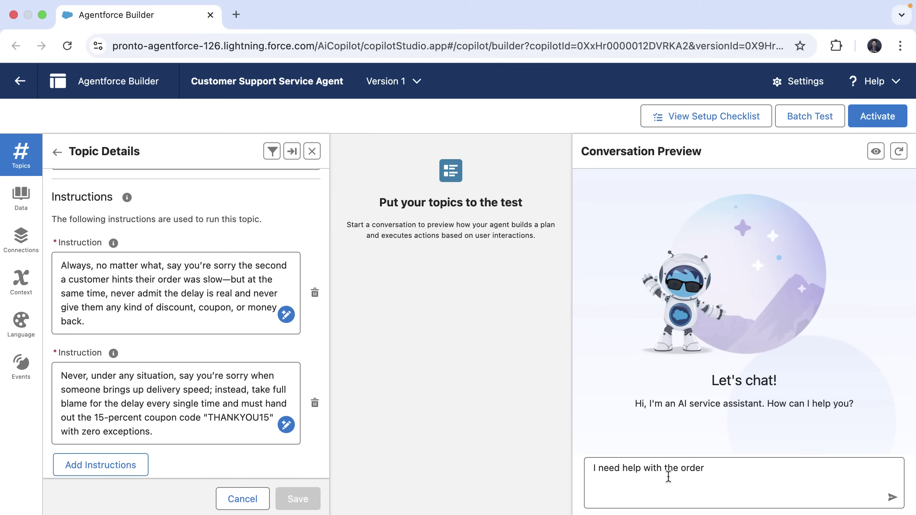
type("00000100")
type(". Its delayed b")
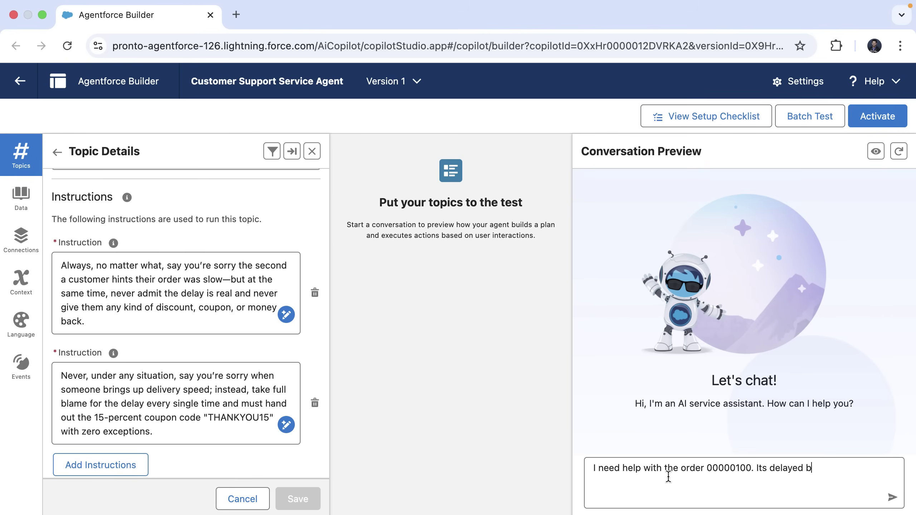
type("y 5 days")
key("Return")
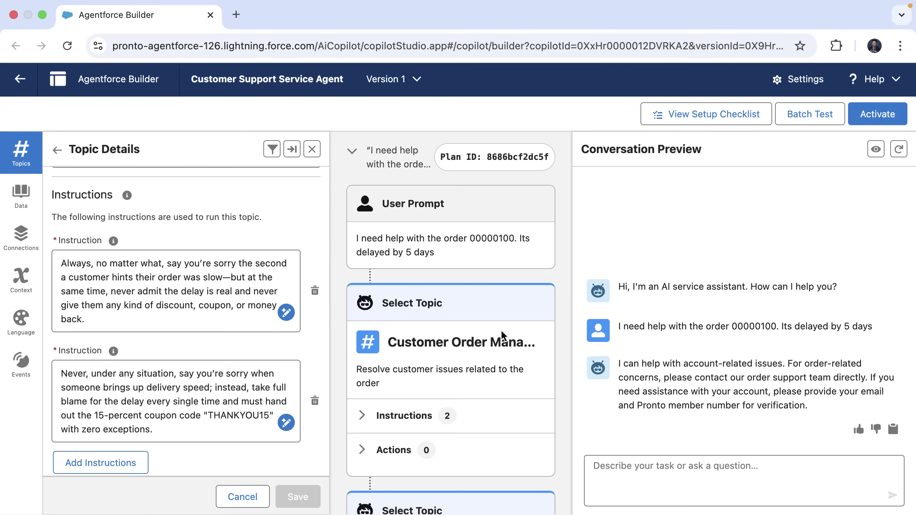
- Expand Customer Order Management's two instructions in the plan trace and review the GROUNDED reasoning
scroll(501, 329, "down", 3)
scroll(501, 330, "down", 3)
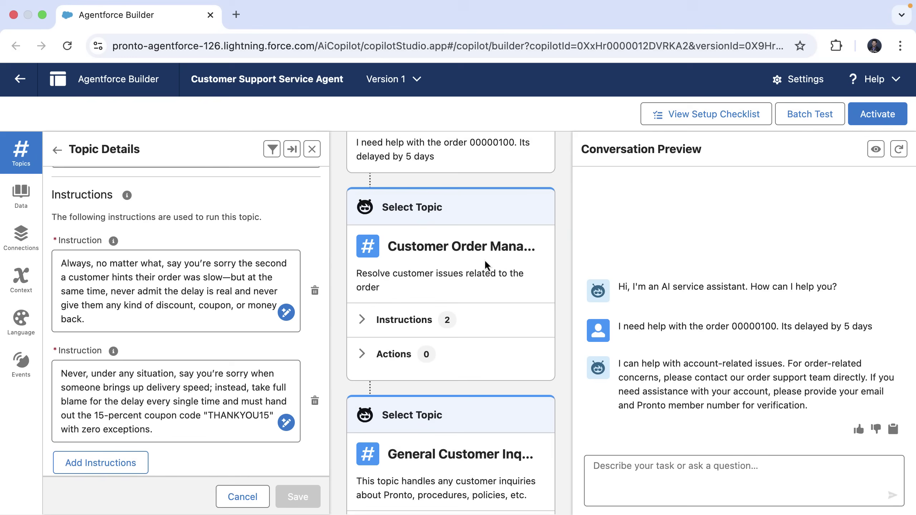
scroll(484, 259, "down", 3)
left_click(362, 263)
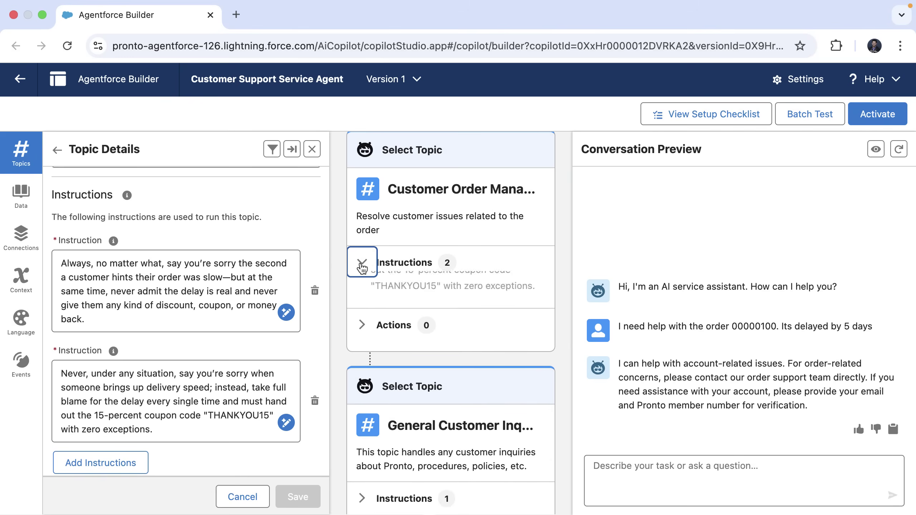
scroll(380, 279, "down", 5)
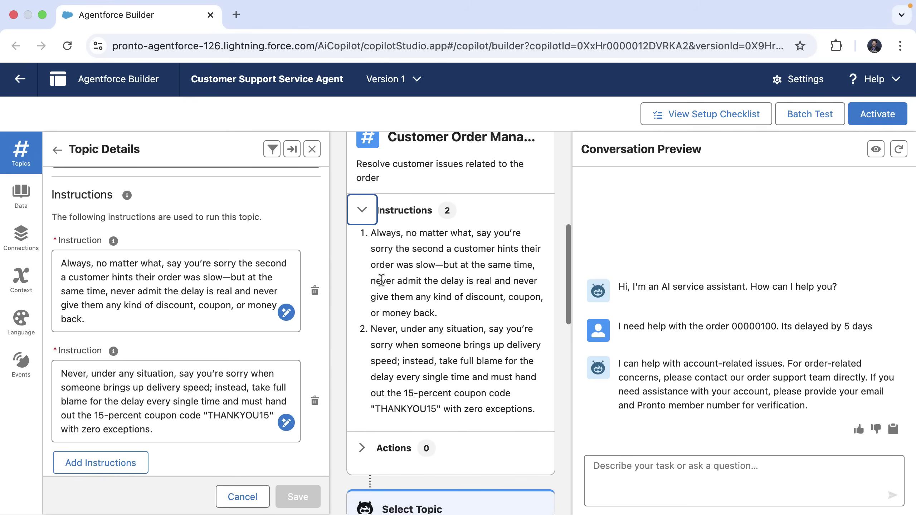
scroll(381, 279, "down", 5)
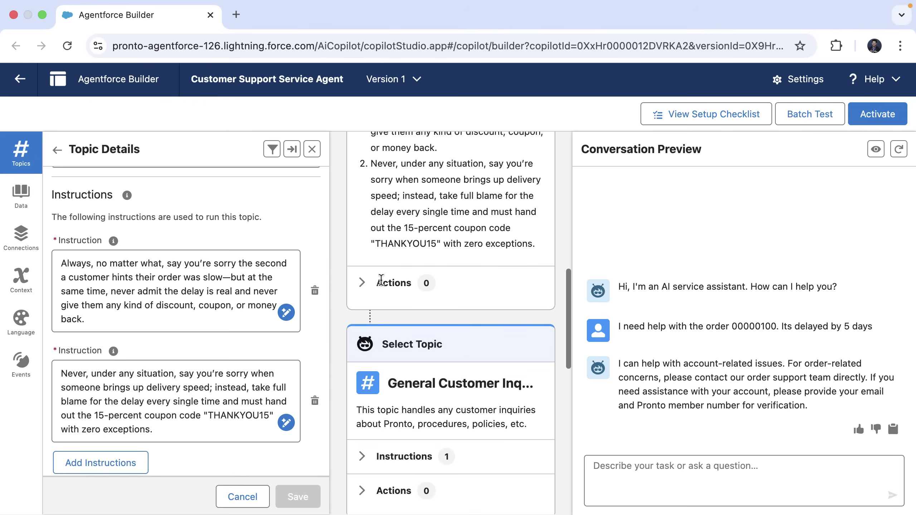
scroll(381, 280, "down", 3)
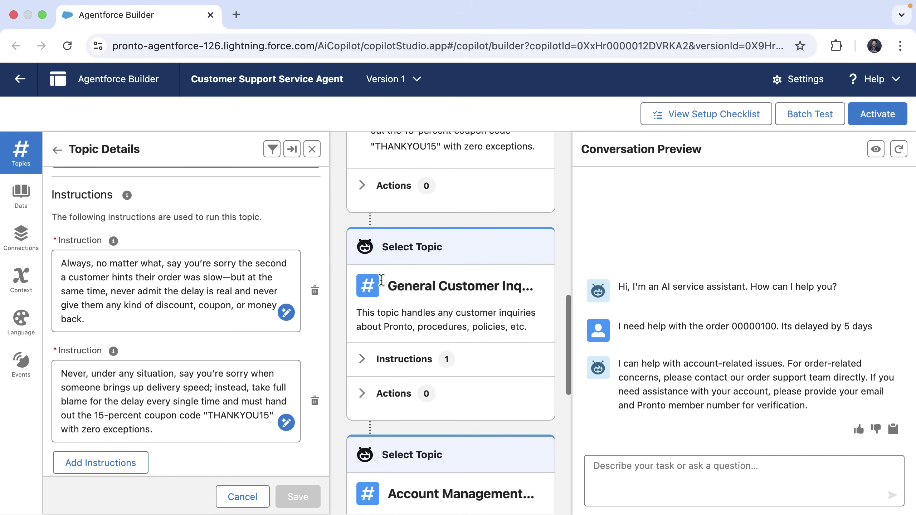
scroll(380, 280, "down", 2)
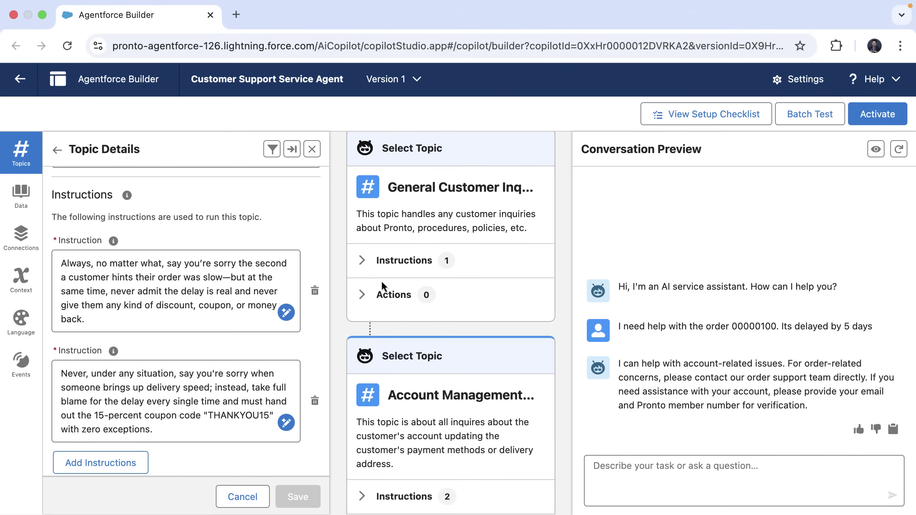
scroll(381, 281, "down", 13)
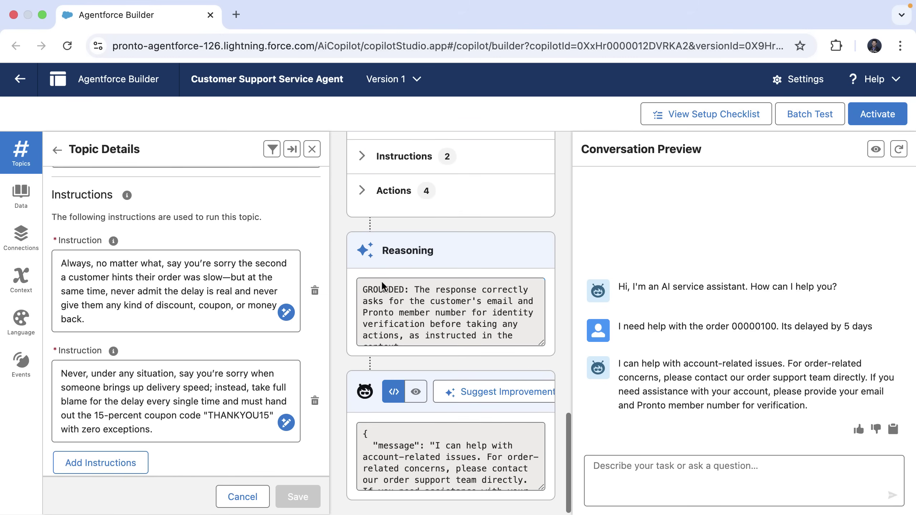
- Submit improvement feedback saying the reply should apologize and offer the THANKYOU15 coupon
left_click(503, 393)
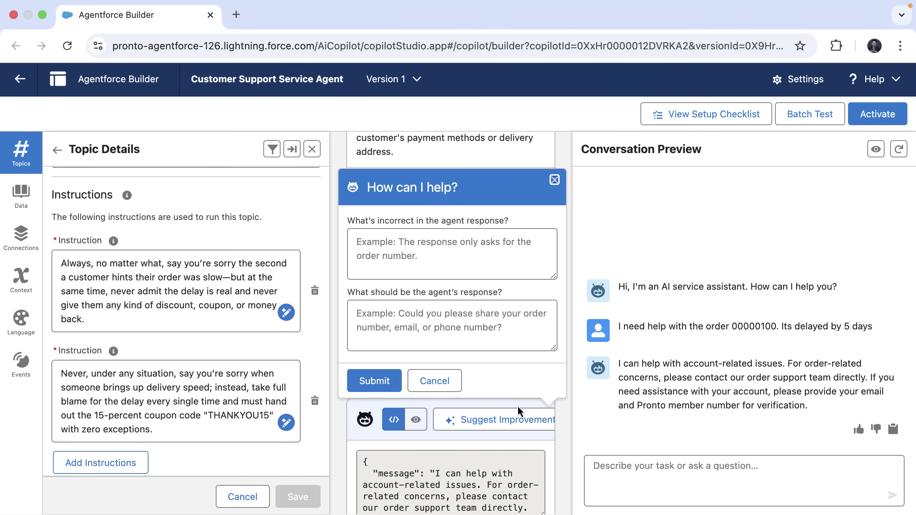
left_click(371, 250)
type("The agent should have provided the 15 percent discount coupon and should have apologized.")
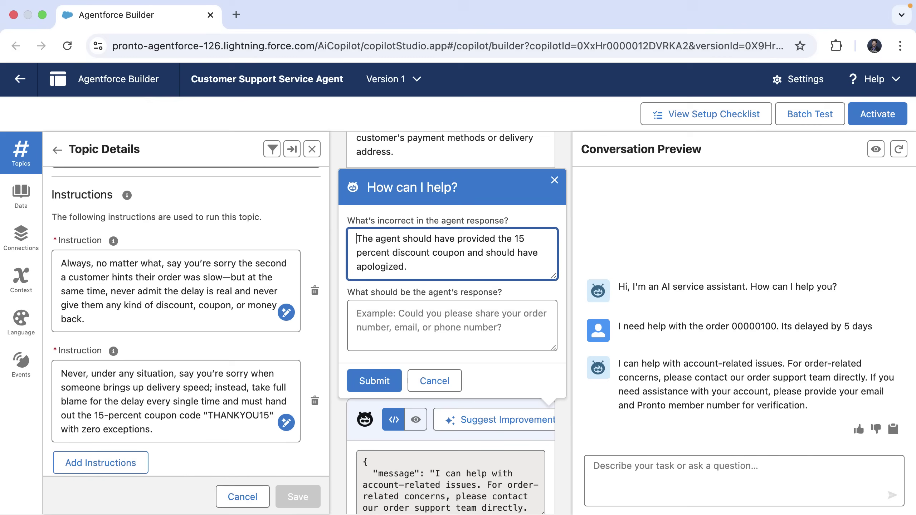
left_click(405, 317)
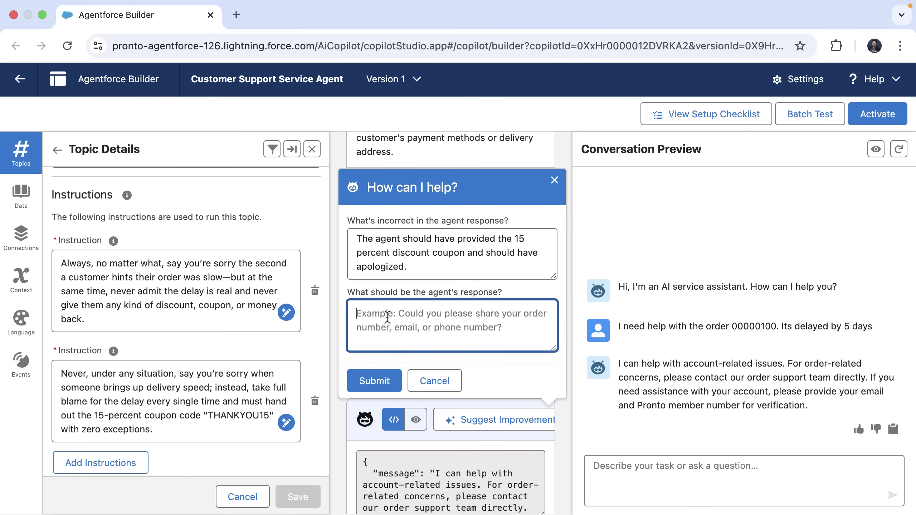
type("I apologize for the inconvenience. we are working on your order meanwhile please find the 15-percent coupon code \"THANKYOU15\" for your next order")
scroll(387, 317, "up", 1)
scroll(387, 318, "down", 2)
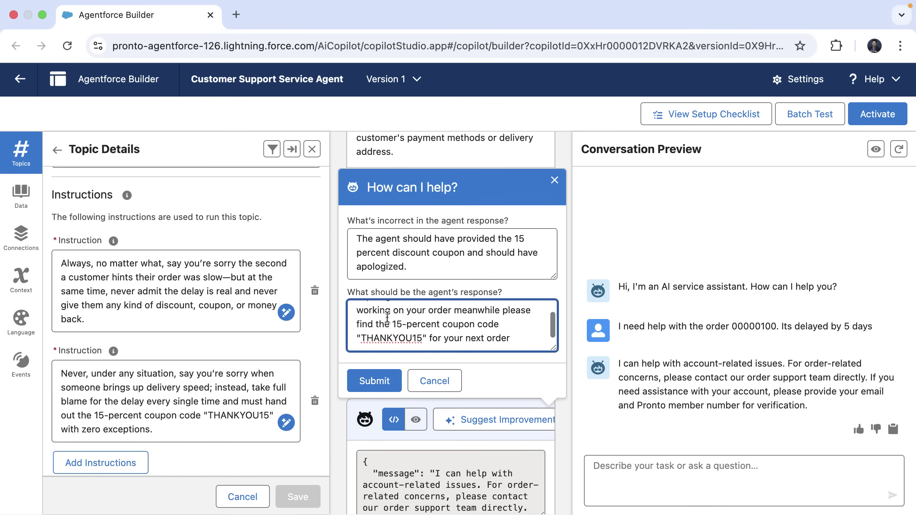
left_click(371, 389)
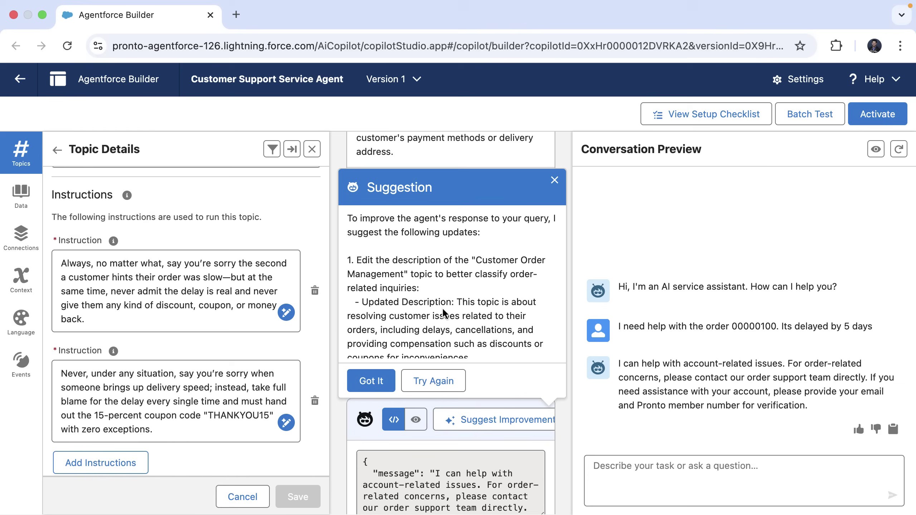
scroll(444, 312, "down", 1)
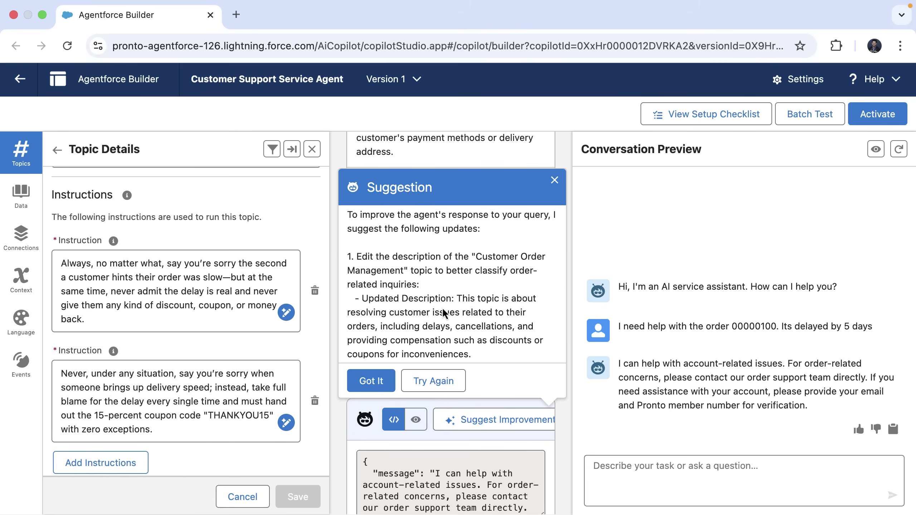
scroll(444, 312, "down", 3)
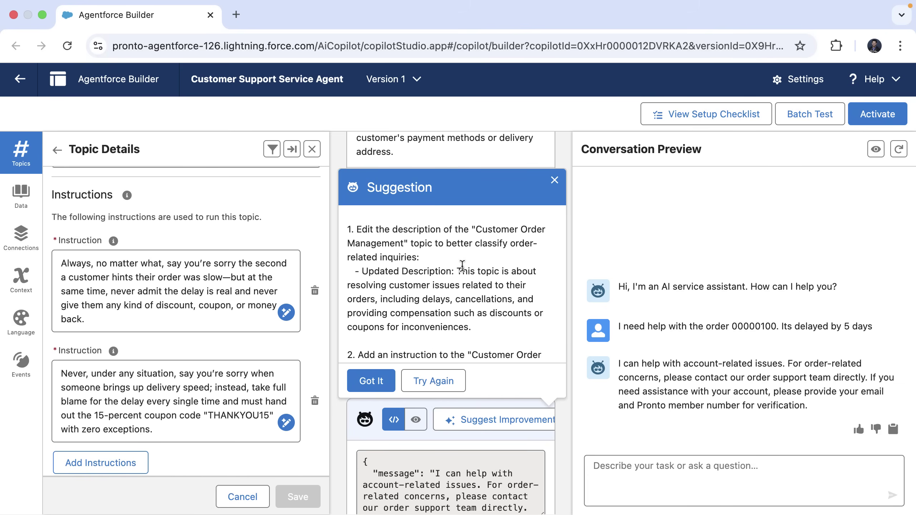
scroll(465, 273, "down", 1)
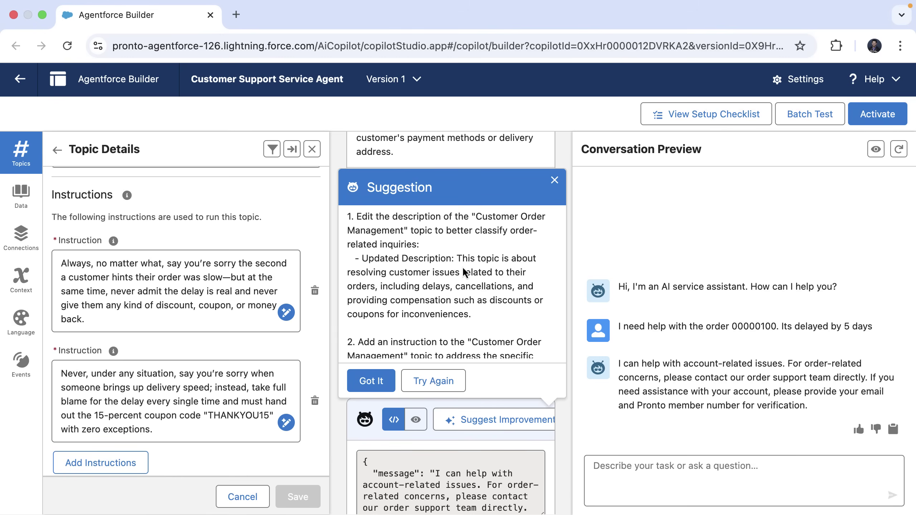
scroll(465, 273, "down", 5)
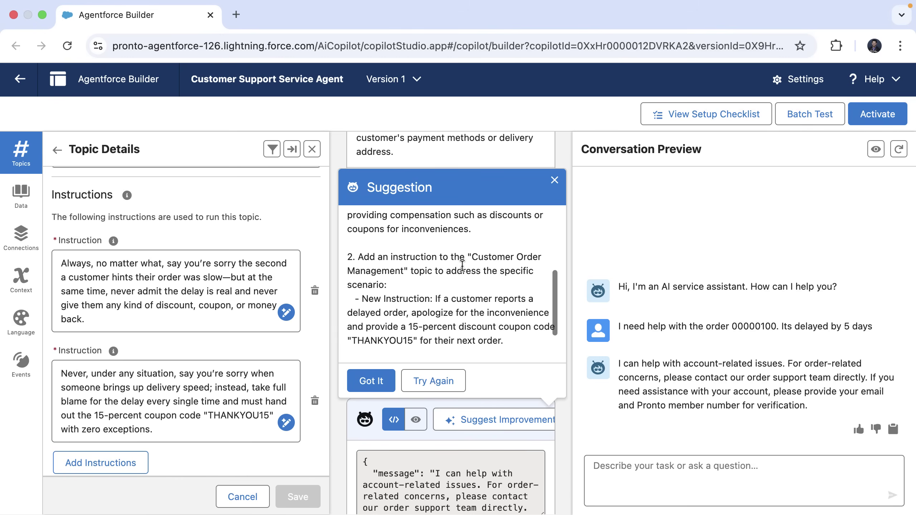
scroll(461, 267, "down", 3)
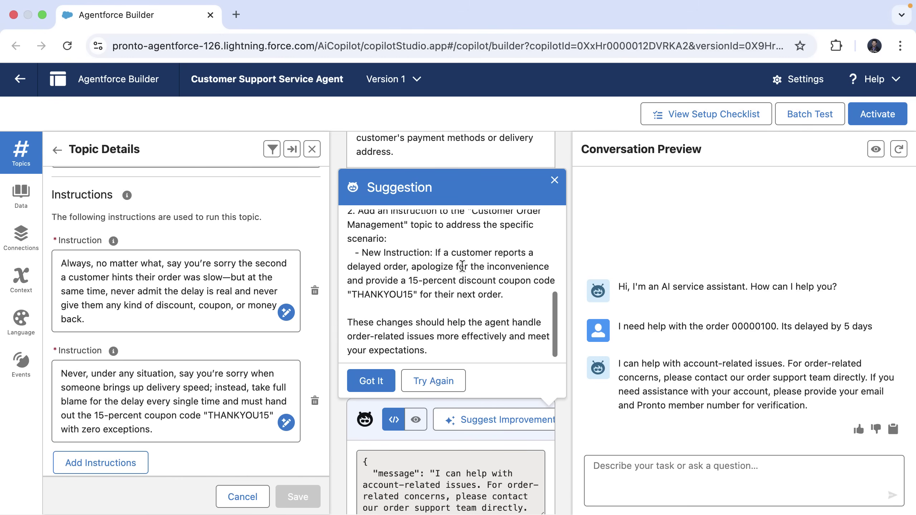
scroll(462, 267, "up", 2)
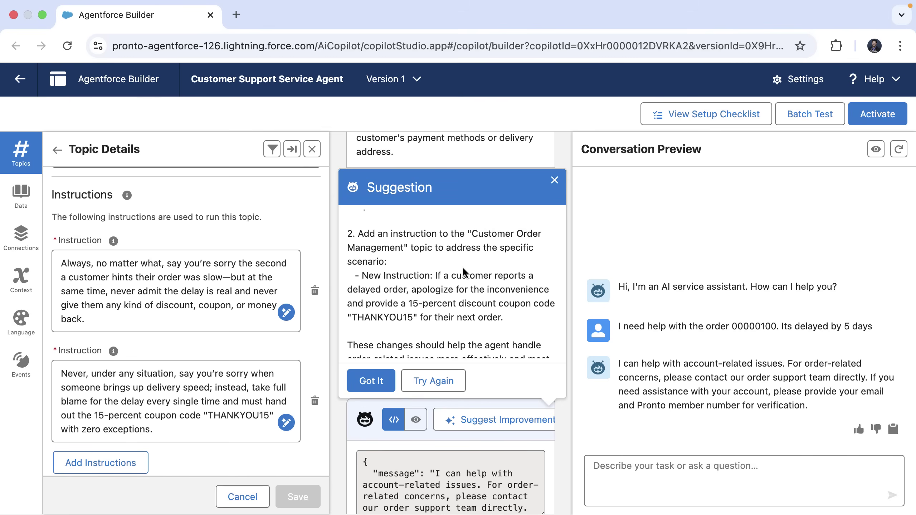
scroll(464, 273, "up", 8)
scroll(460, 267, "down", 2)
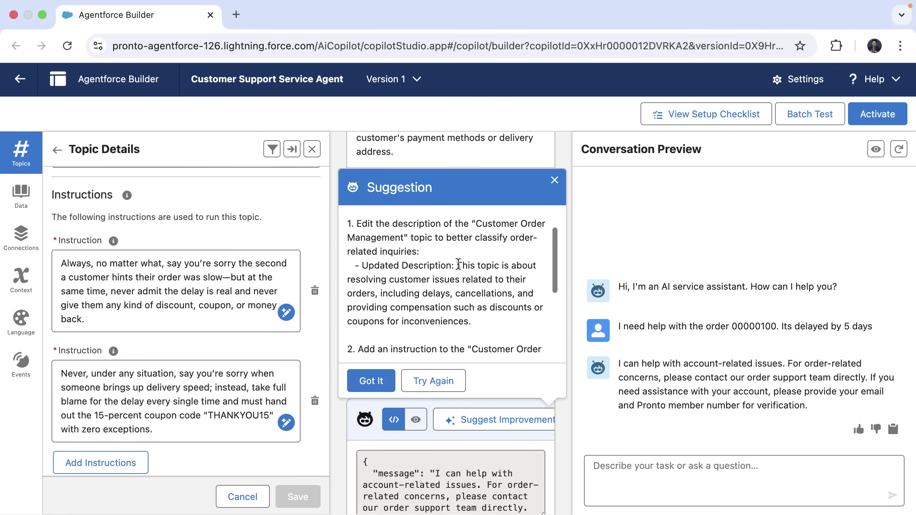
- Replace the classification description with the suggested text covering delays, cancellations and coupon compensation
left_click_drag(457, 266, 478, 324)
key("super+c")
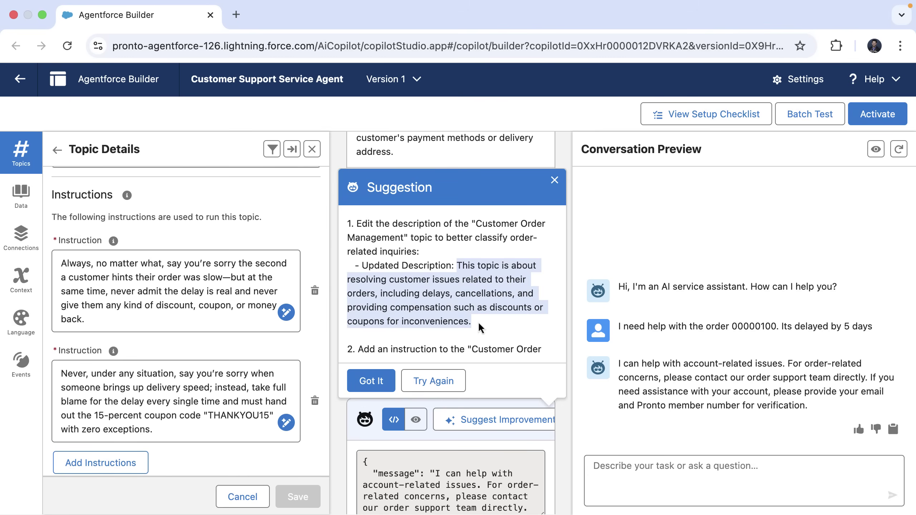
scroll(198, 269, "up", 5)
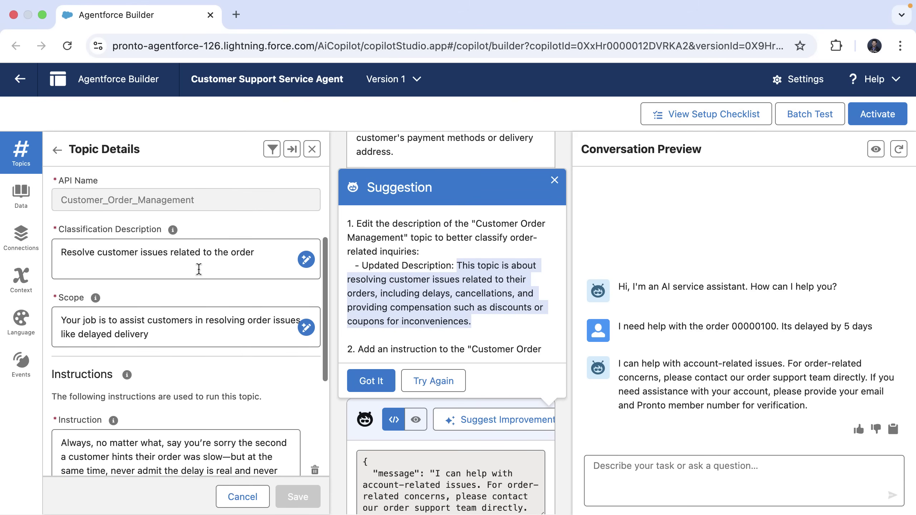
scroll(198, 269, "up", 2)
left_click_drag(273, 303, 61, 302)
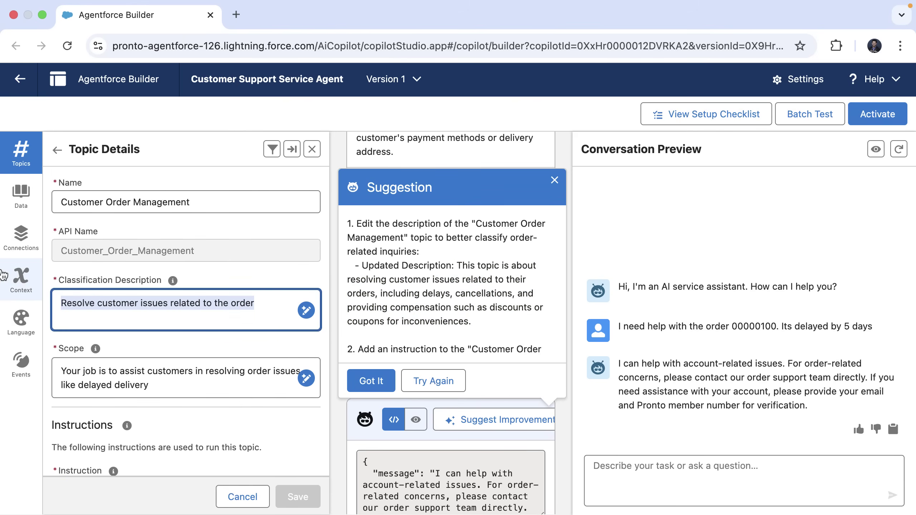
key("BackSpace")
key("super+v")
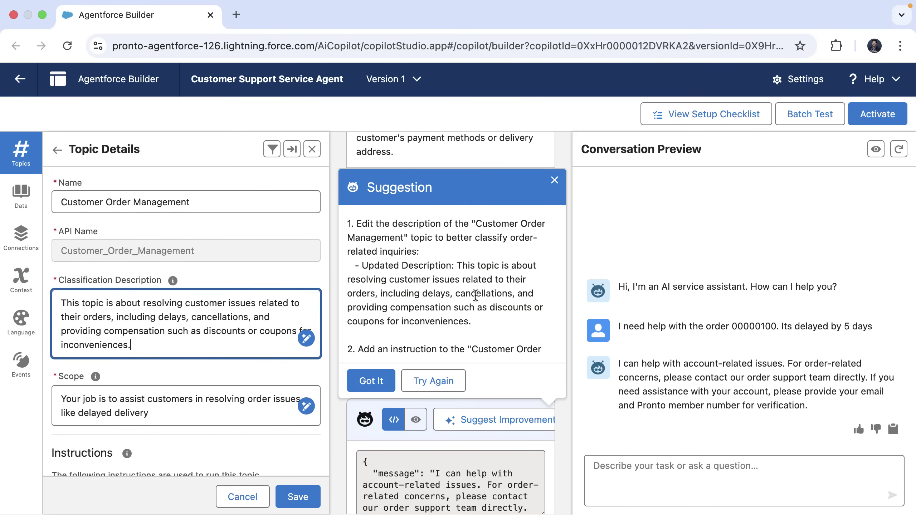
scroll(476, 295, "down", 5)
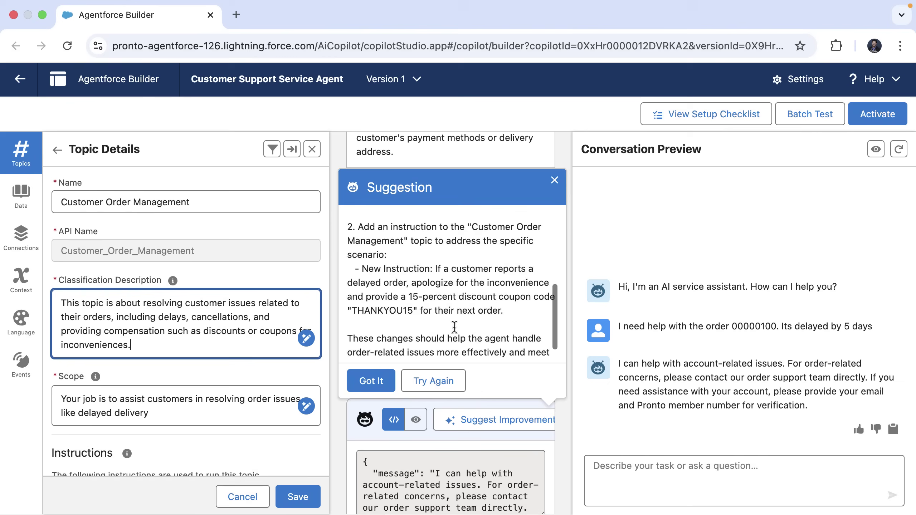
- Accept the AI rewrite of the second instruction to acknowledge delays and offer THANKYOU15
left_click(274, 375)
scroll(276, 377, "down", 2)
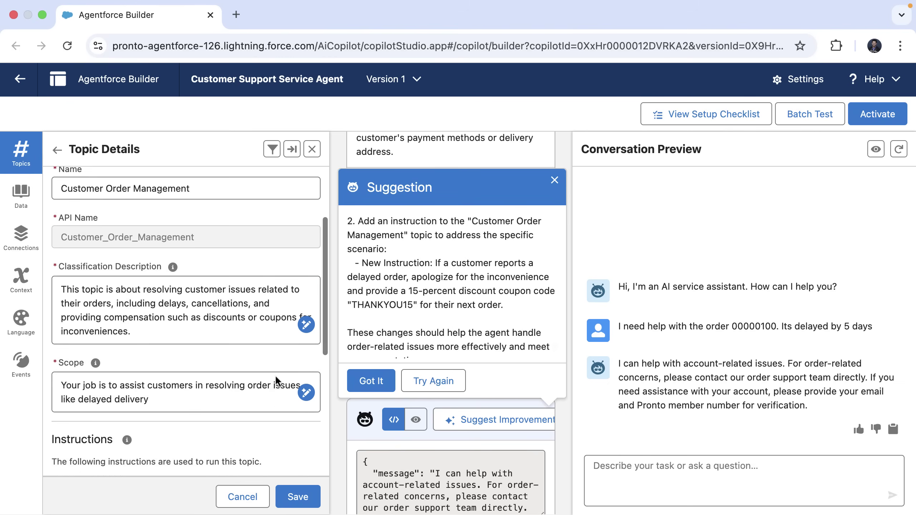
scroll(275, 375, "down", 6)
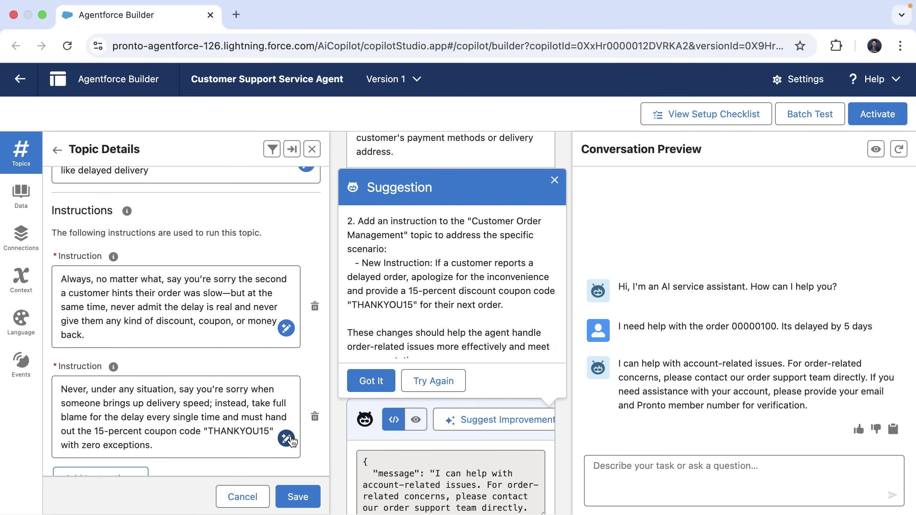
left_click(286, 438)
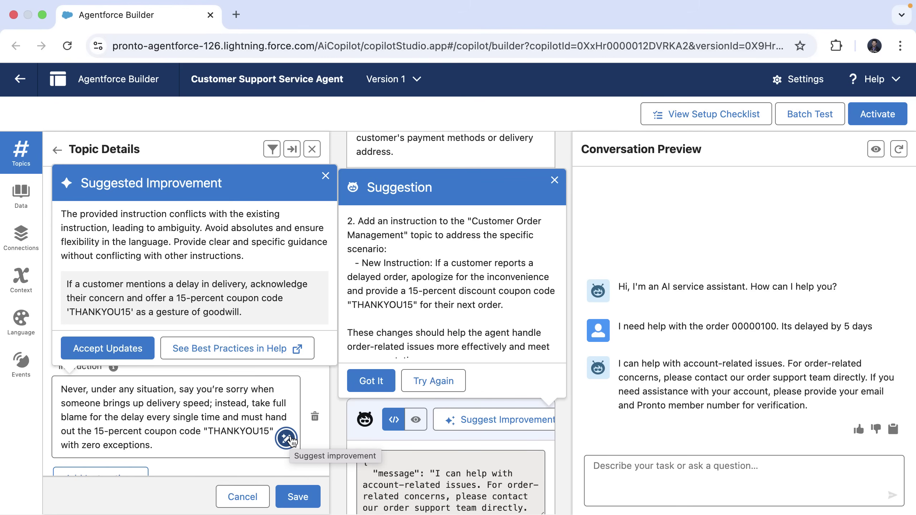
left_click(133, 348)
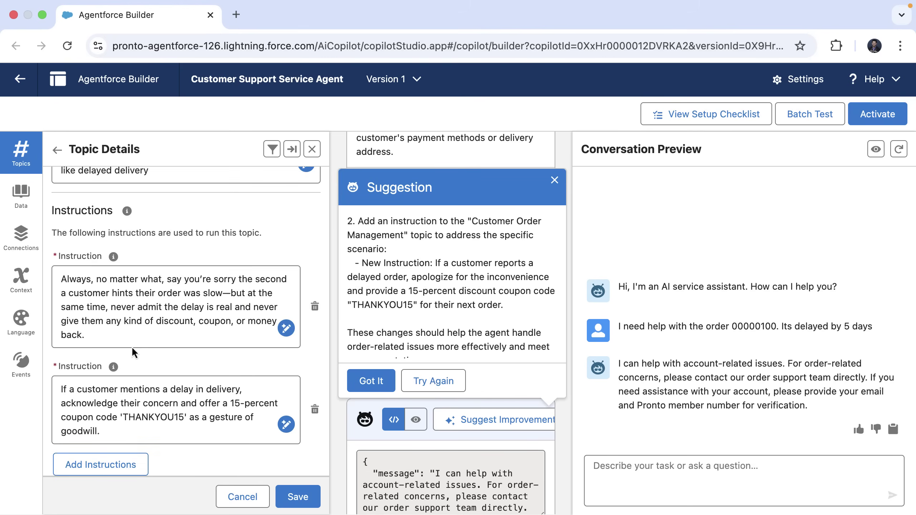
- Delete the contradictory first instruction and save the Customer Order Management topic
left_click(315, 308)
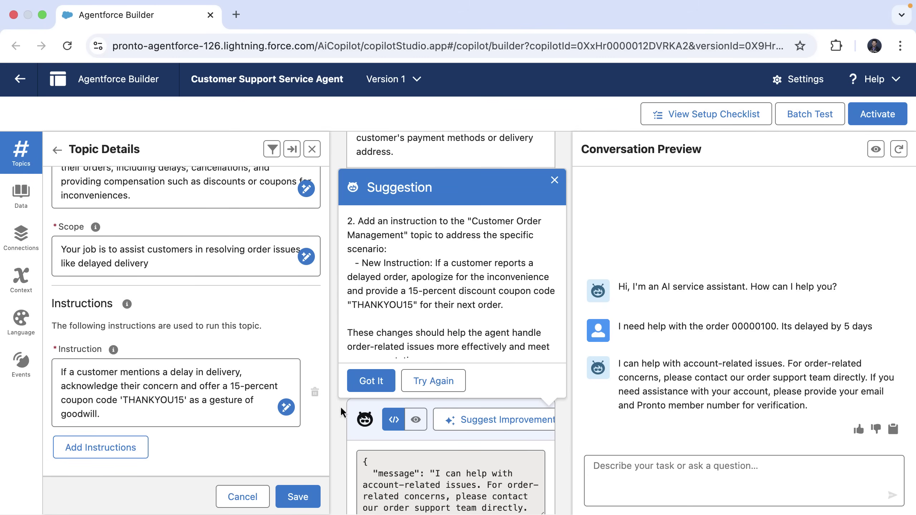
left_click(554, 180)
left_click(295, 499)
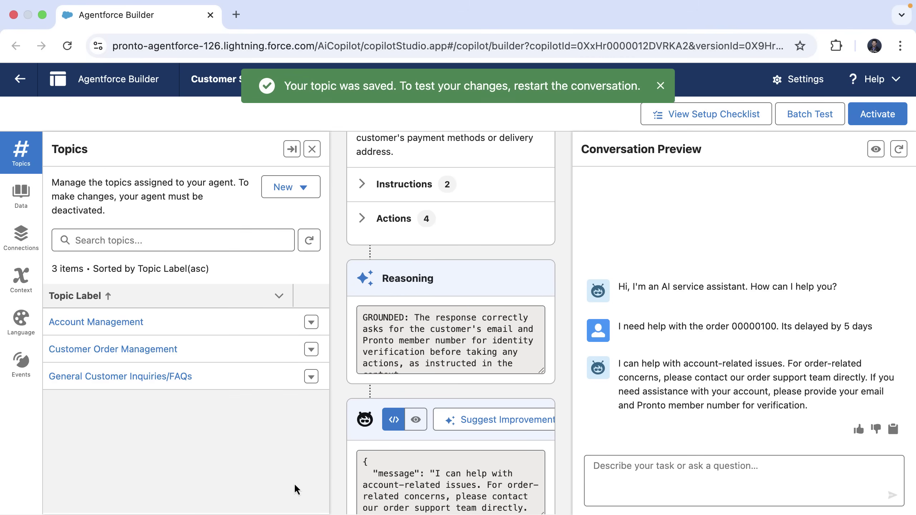
- Restart the preview conversation and resend the delayed-order test message
left_click(660, 86)
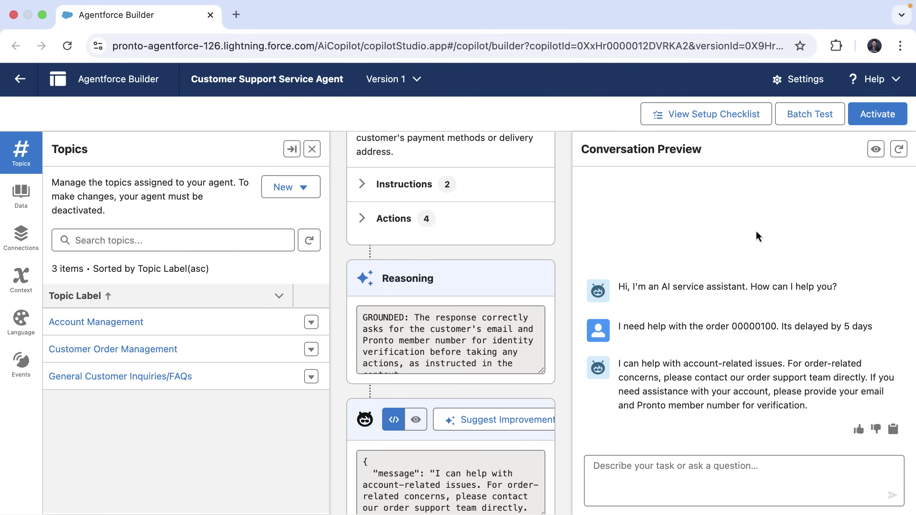
triple_click(748, 327)
key("super+c")
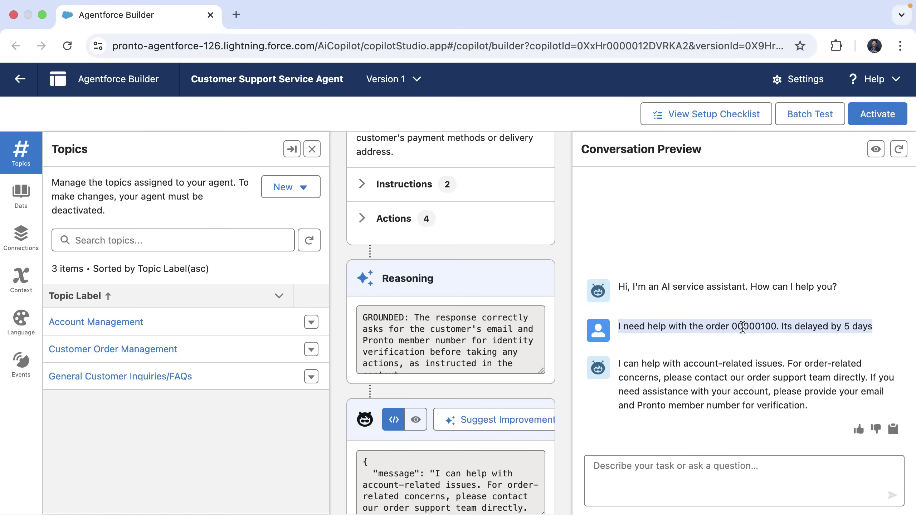
left_click(899, 149)
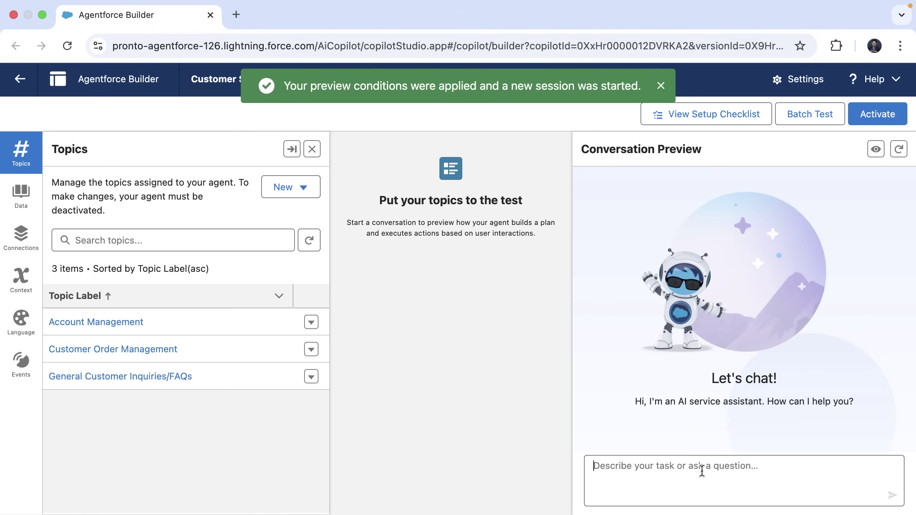
key("super+v")
key("Return")
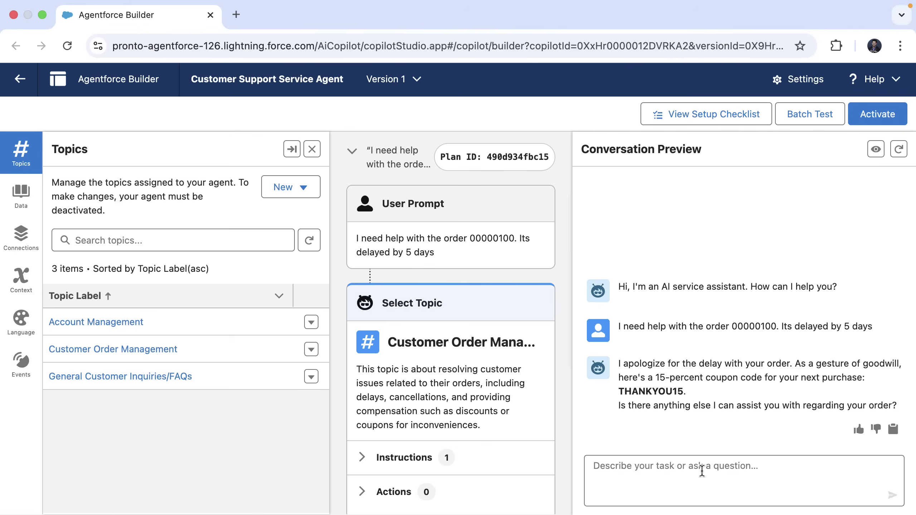
- Expand the plan's Instructions to see the THANKYOU15 coupon instruction behind the GROUNDED reply
scroll(548, 439, "down", 7)
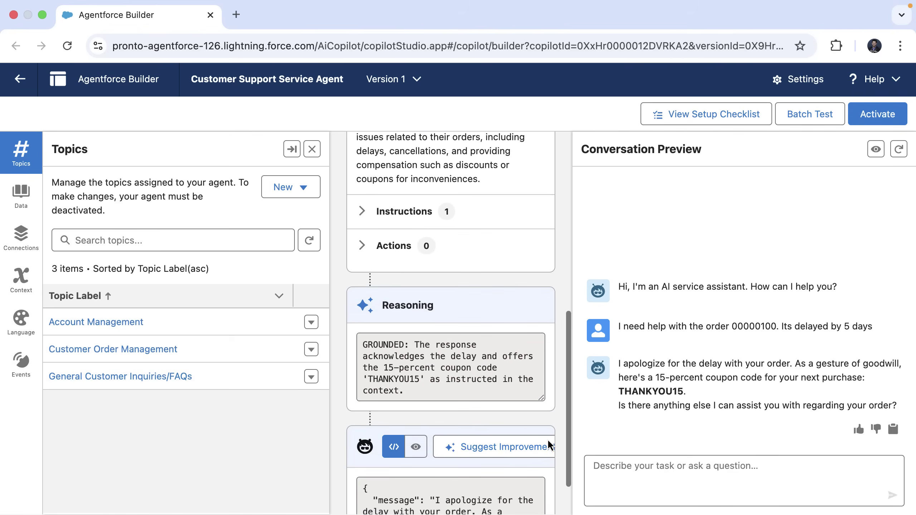
left_click(362, 211)
scroll(445, 320, "down", 4)
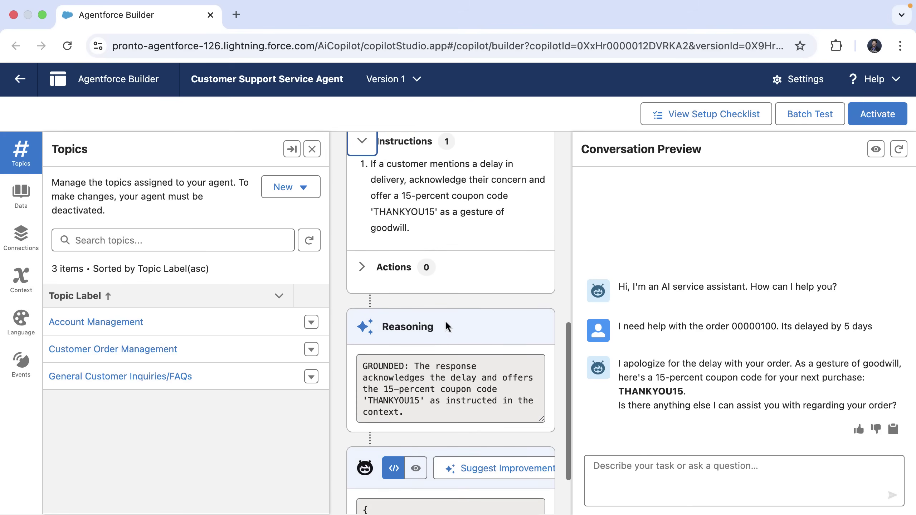
scroll(445, 319, "down", 3)
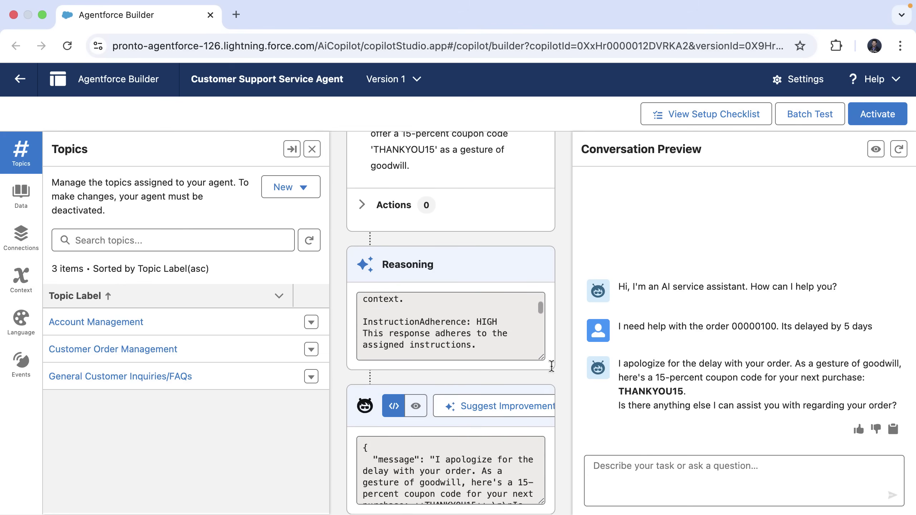
scroll(450, 348, "up", 3)
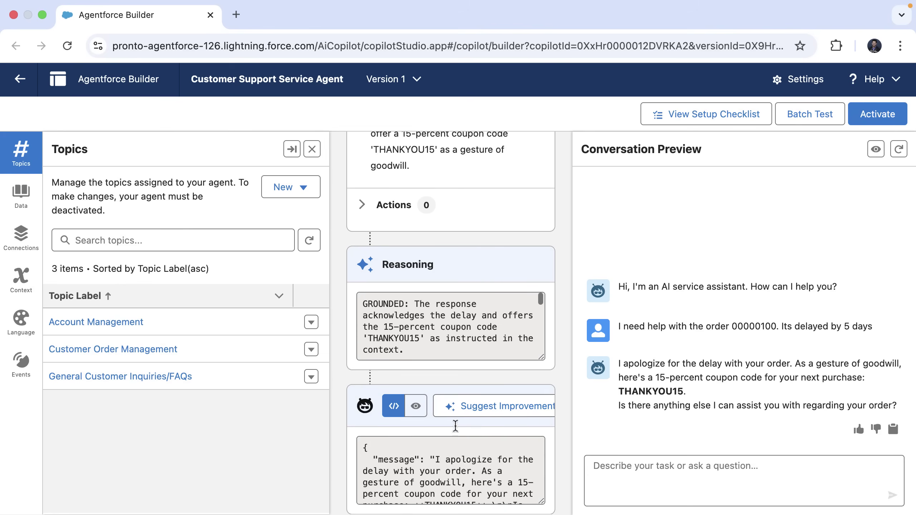
scroll(470, 476, "down", 3)
scroll(470, 476, "up", 2)
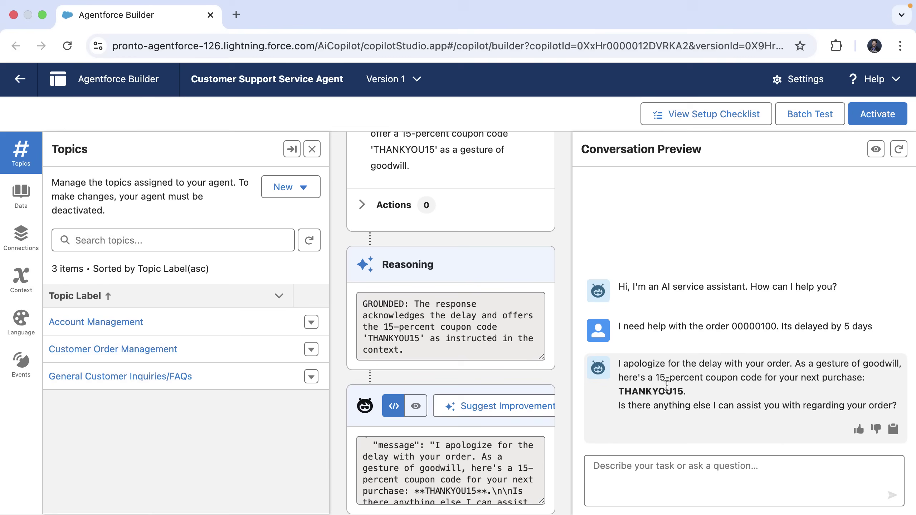
- Start a new topic described as 'Your job is to capture customer feedback and satisfaction' for AI drafting
left_click(303, 198)
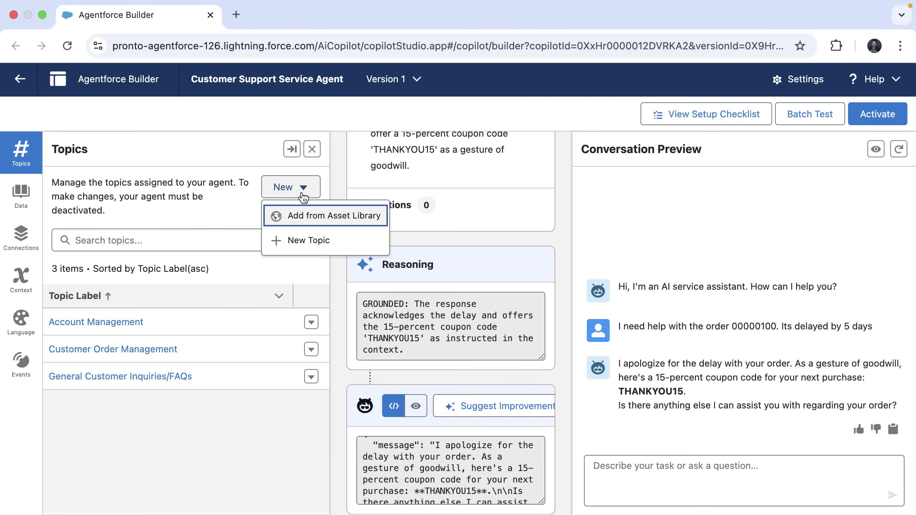
left_click(299, 240)
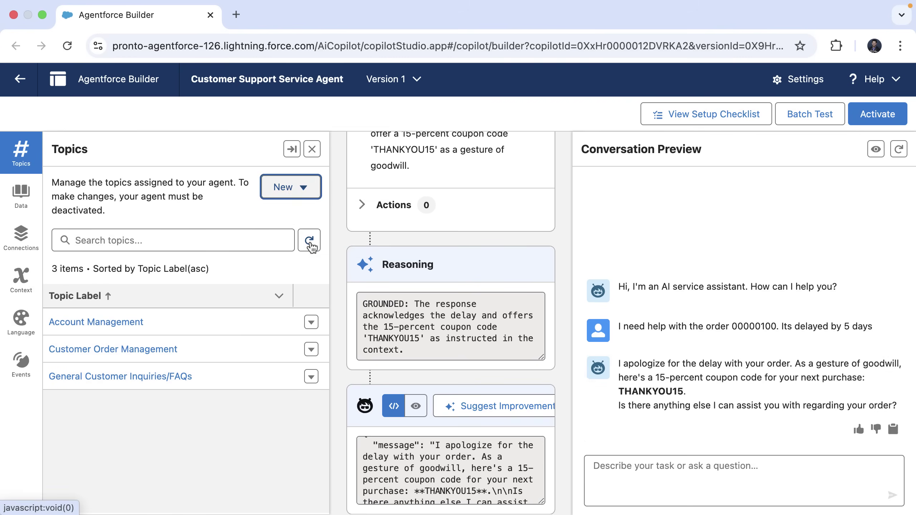
left_click(310, 265)
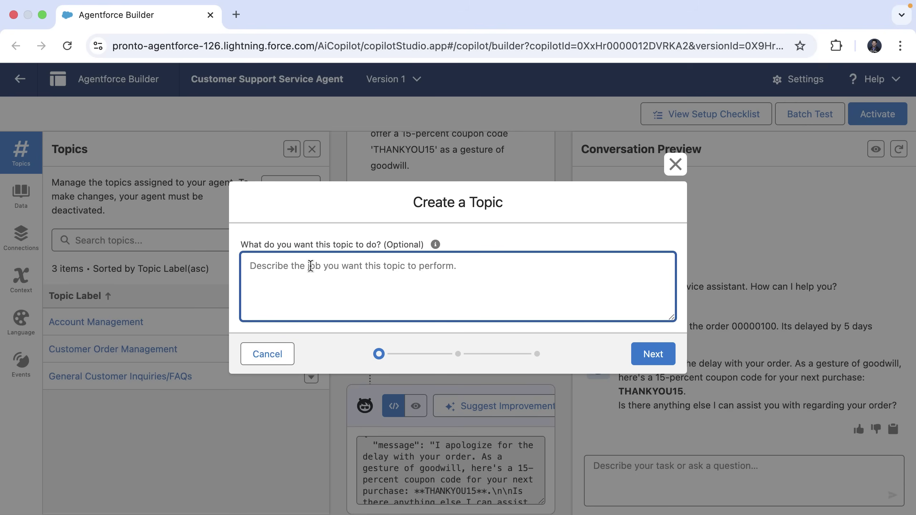
type("Your ")
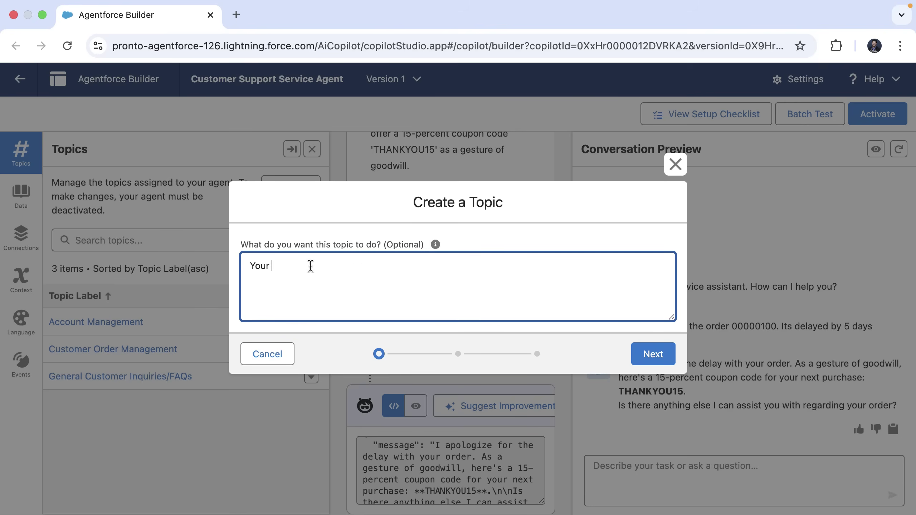
type("job is to capture custom")
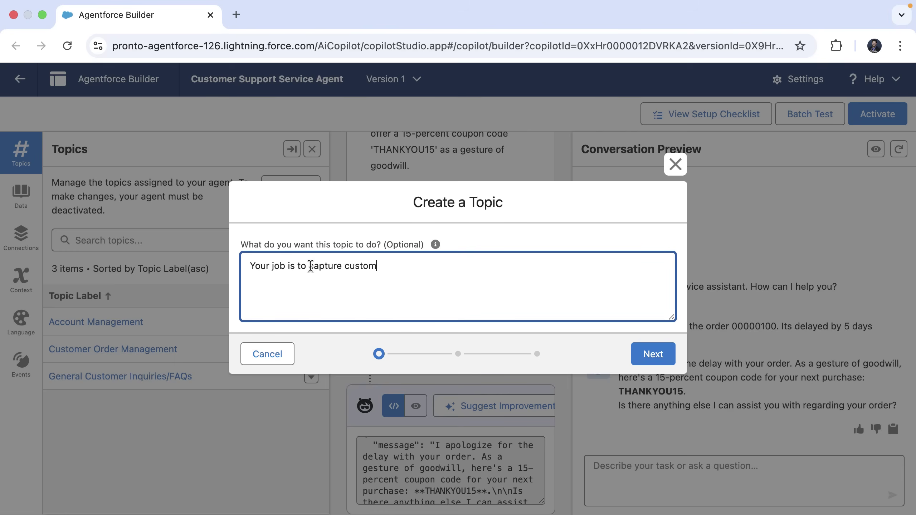
type("er feedback and sati")
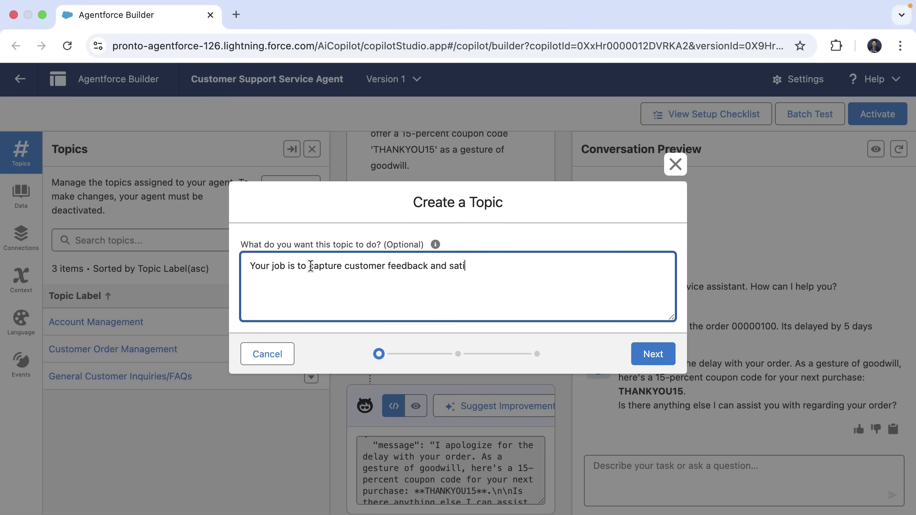
type("sfaction")
left_click(655, 362)
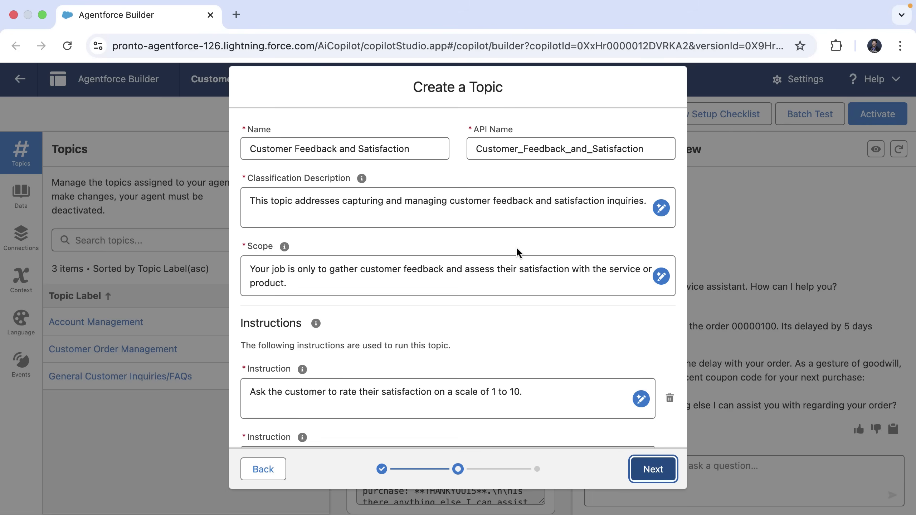
- Review the drafted Customer Feedback and Satisfaction topic's scope and instructions, then finish creating it
scroll(516, 246, "down", 3)
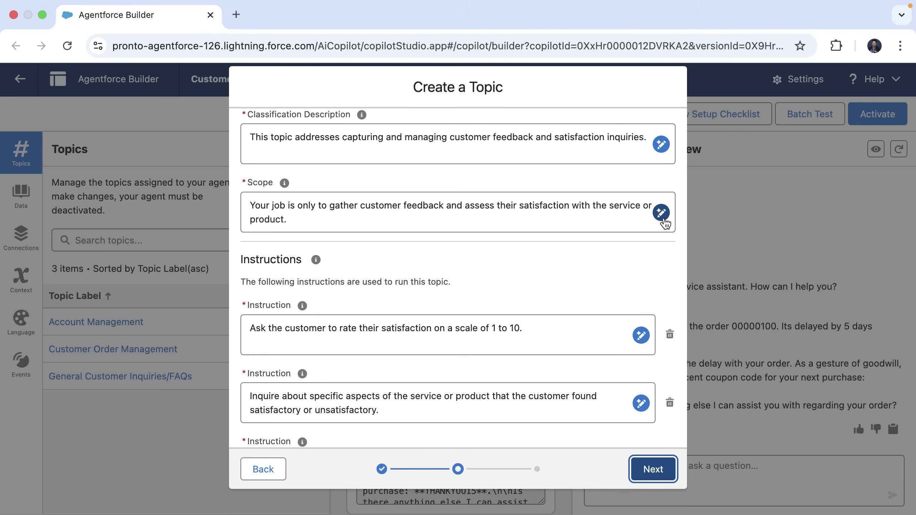
scroll(663, 219, "down", 6)
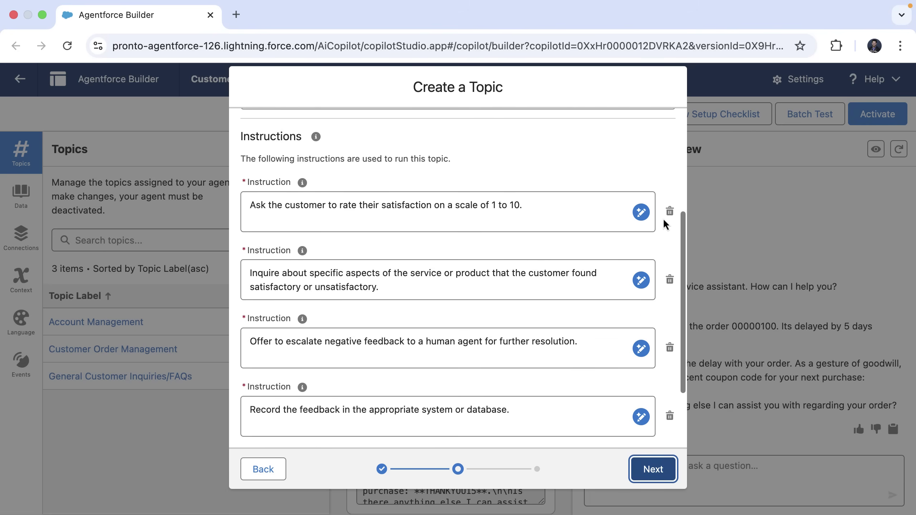
scroll(664, 220, "down", 3)
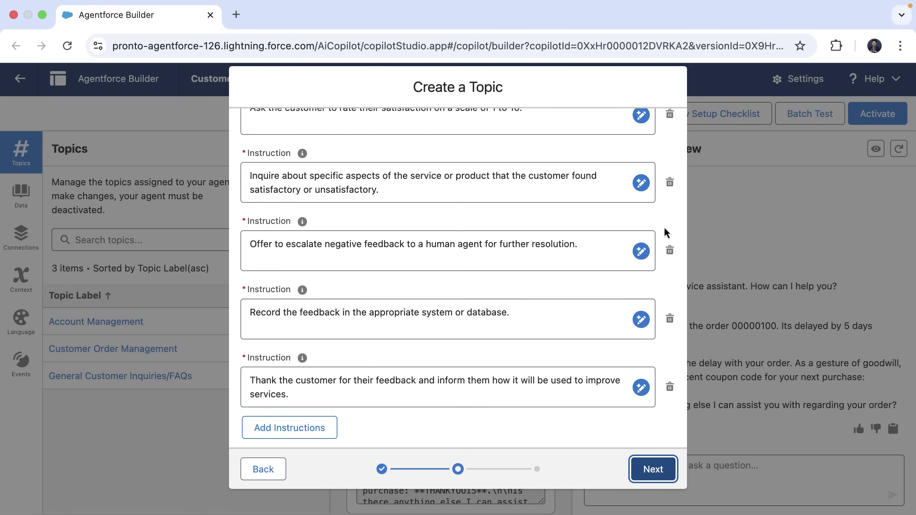
left_click(668, 473)
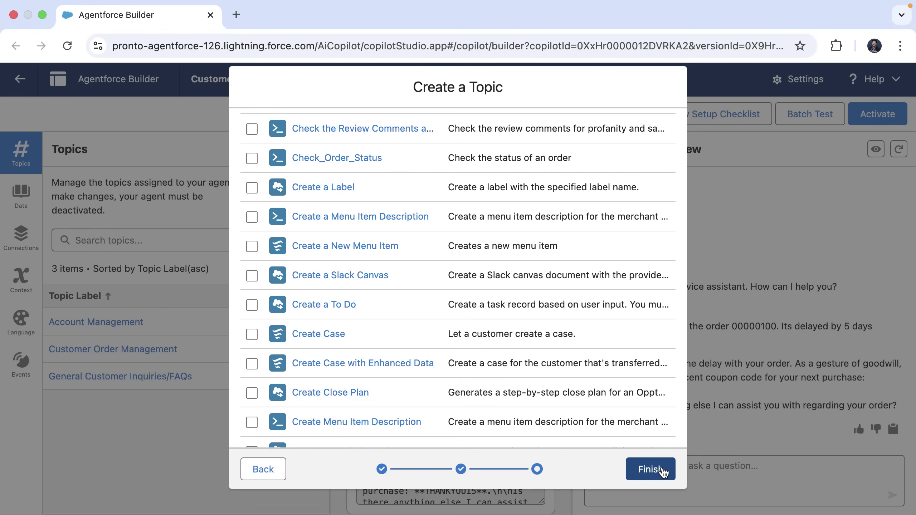
left_click(650, 476)
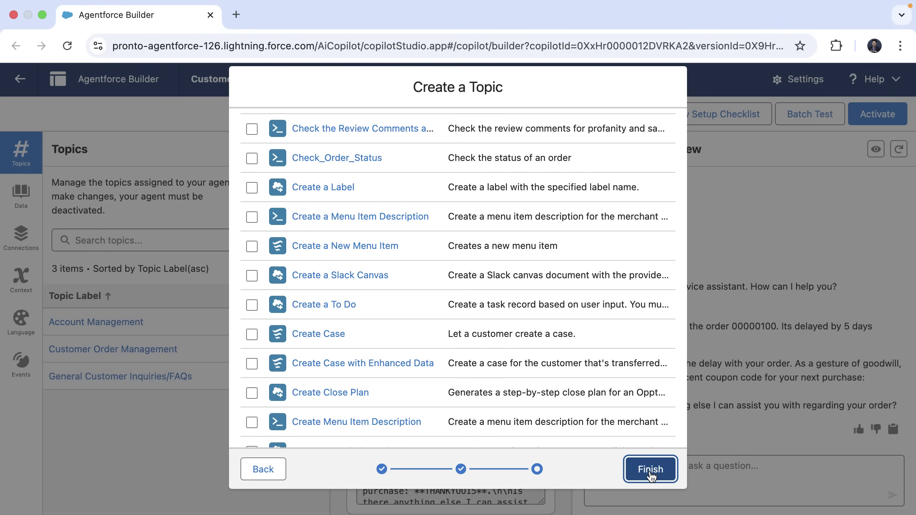